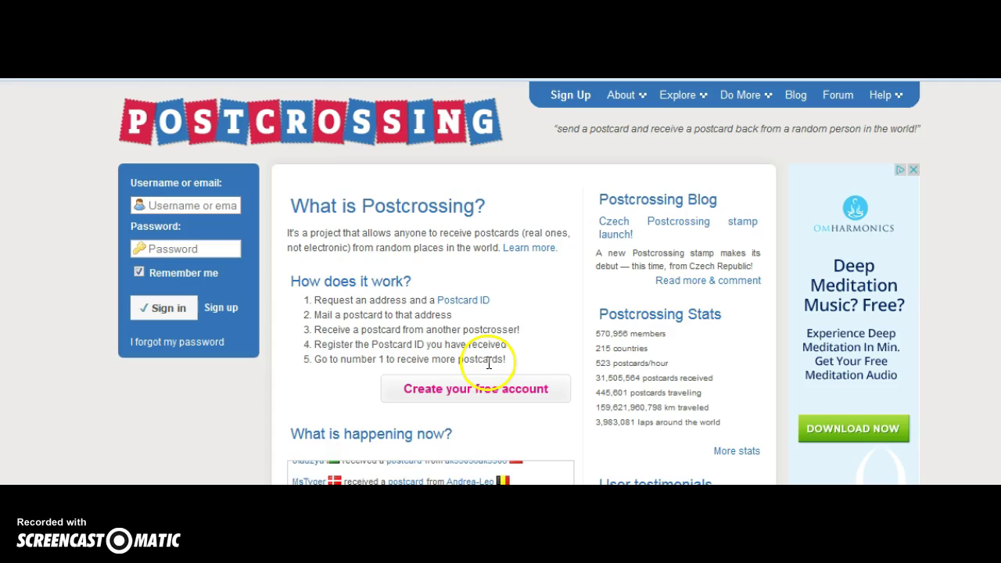
# - Open the new-account sign-up form with the 'Create your free account' button
pyautogui.click(473, 403)
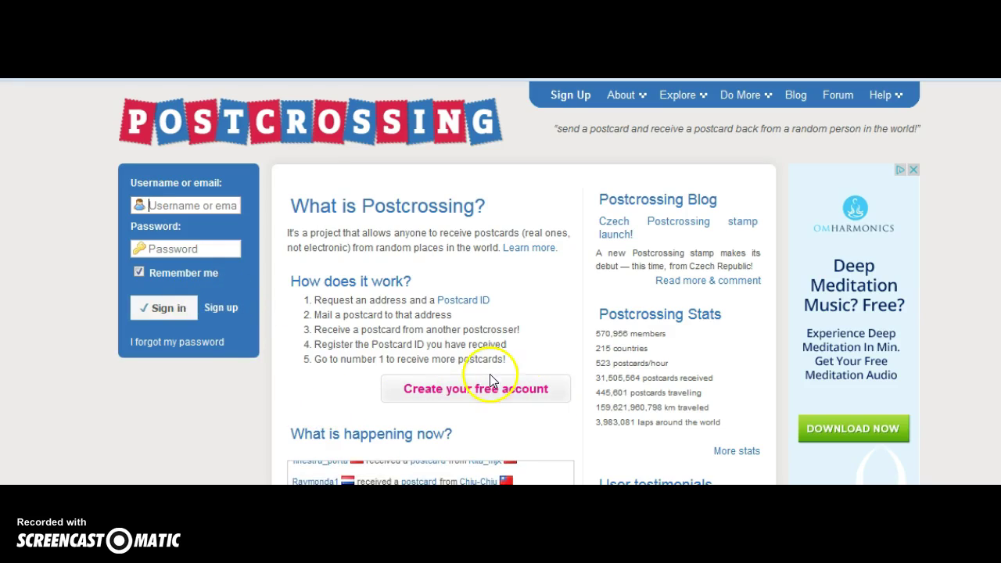
pyautogui.click(476, 403)
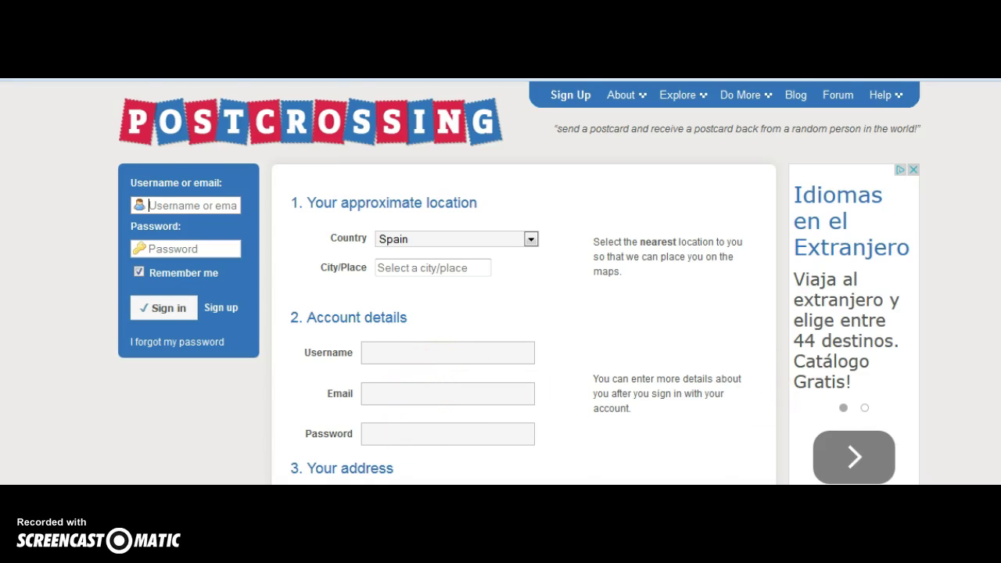
pyautogui.scroll(-1, 519, 313)
pyautogui.scroll(-2, 519, 313)
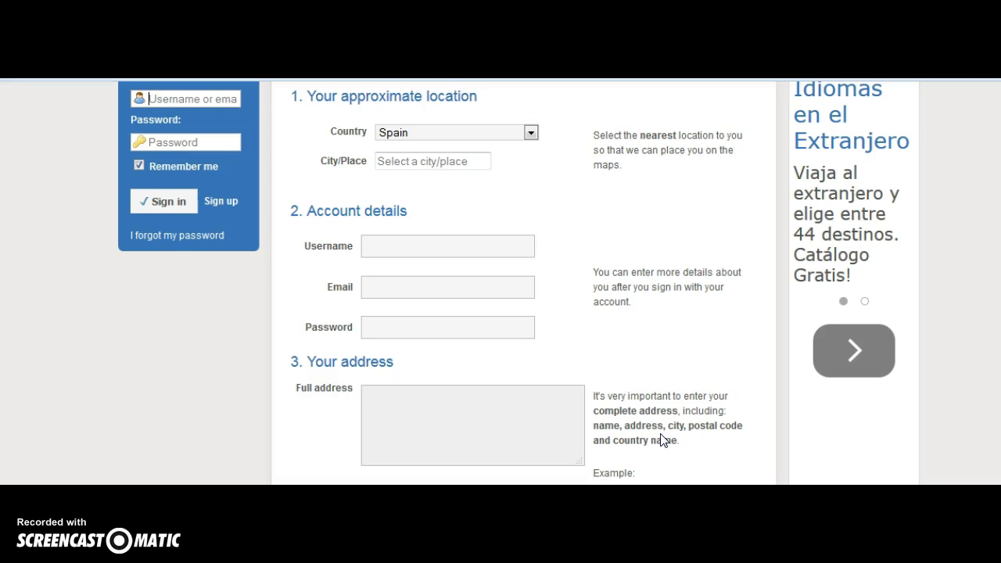
pyautogui.scroll(-2, 516, 282)
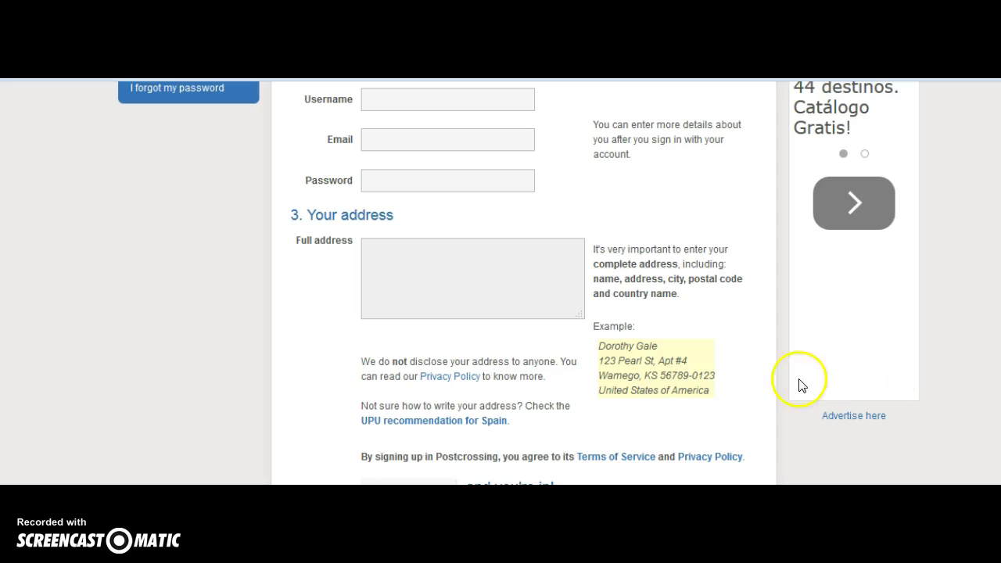
pyautogui.scroll(4, 516, 281)
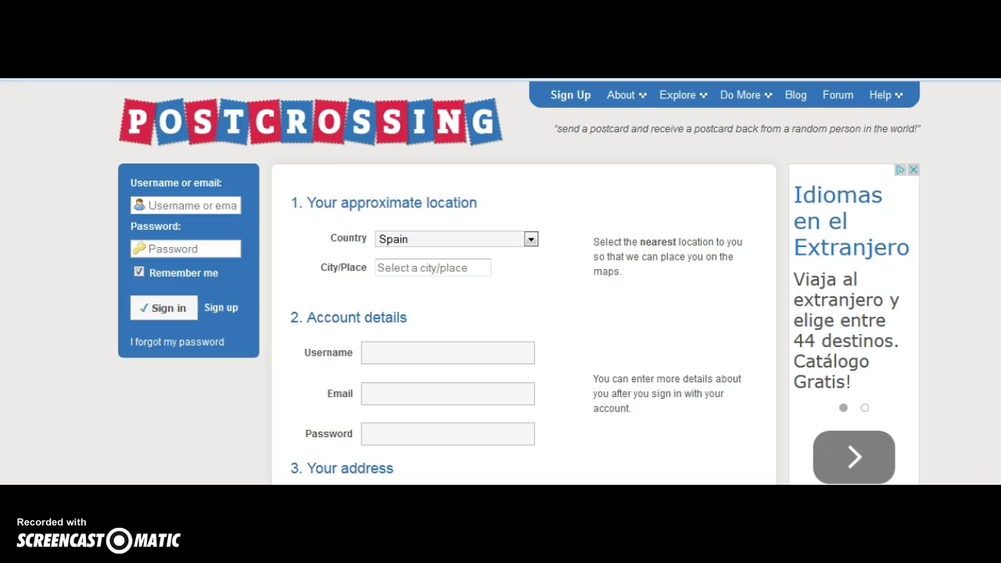
# - Sign in with the account's username and password, remember-me unticked, declining the browser's password save
pyautogui.click(179, 207)
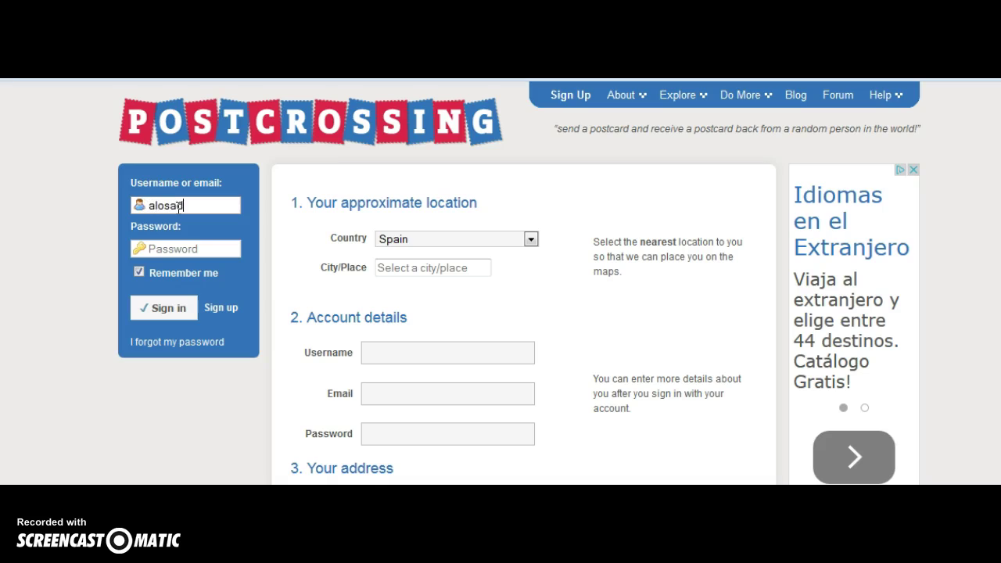
pyautogui.click(156, 248)
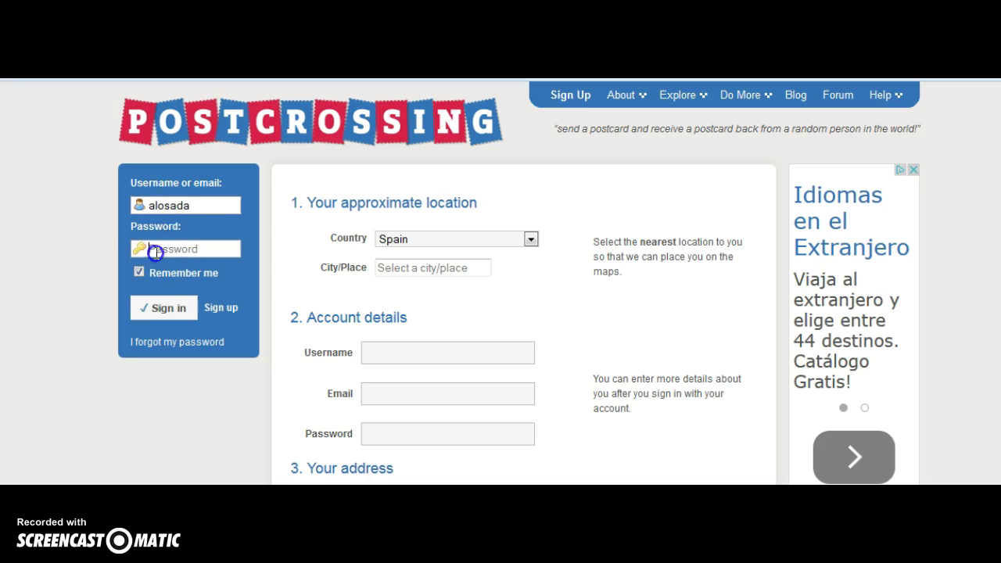
pyautogui.write('*************')
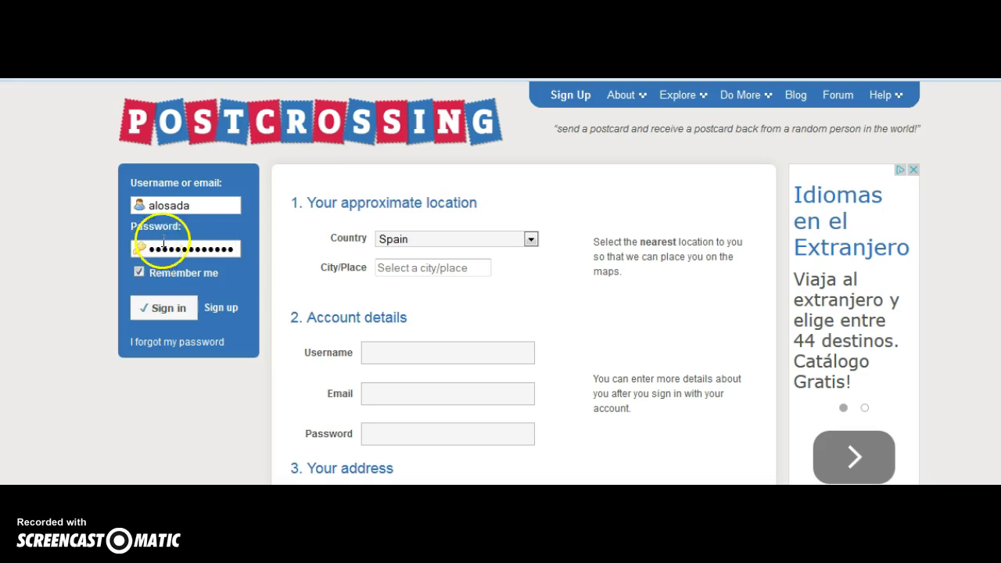
pyautogui.click(138, 274)
pyautogui.click(153, 311)
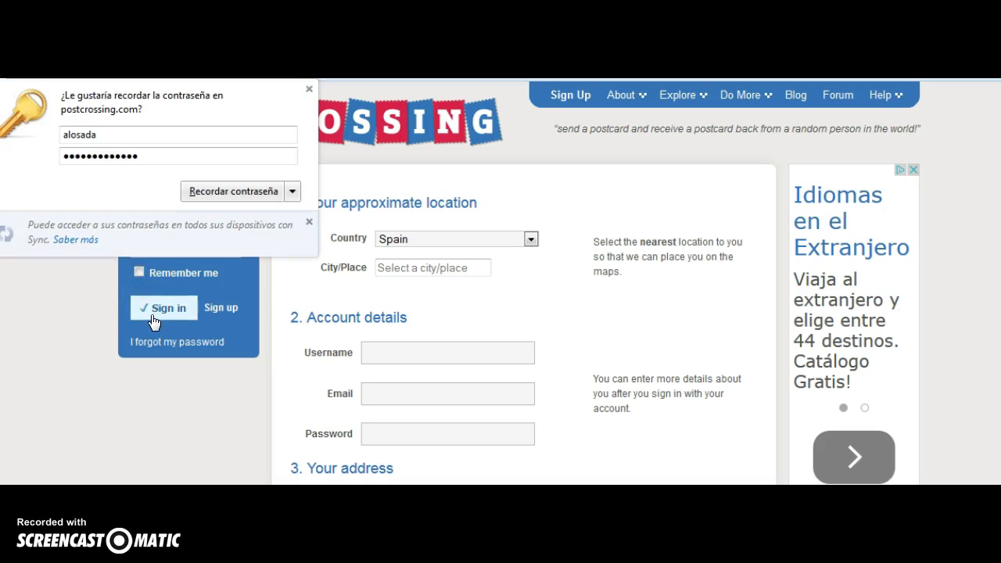
pyautogui.click(294, 192)
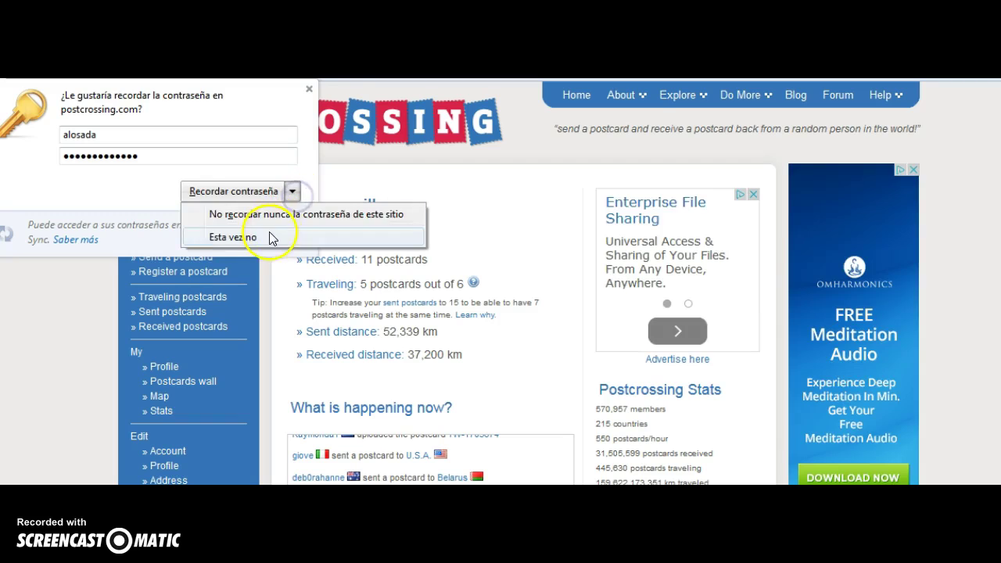
pyautogui.click(269, 231)
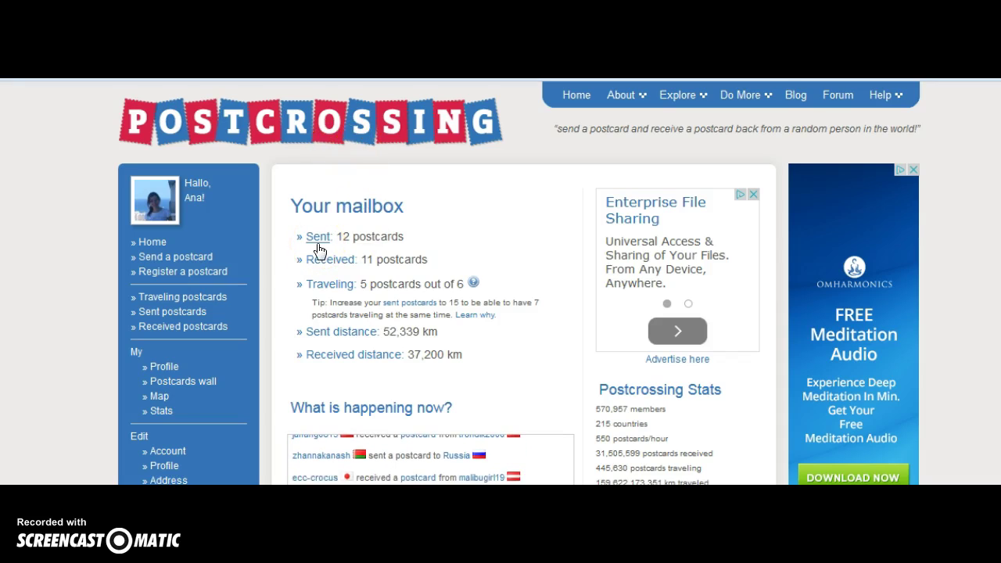
# - Show the Traveling postcards list from Your mailbox
pyautogui.click(412, 248)
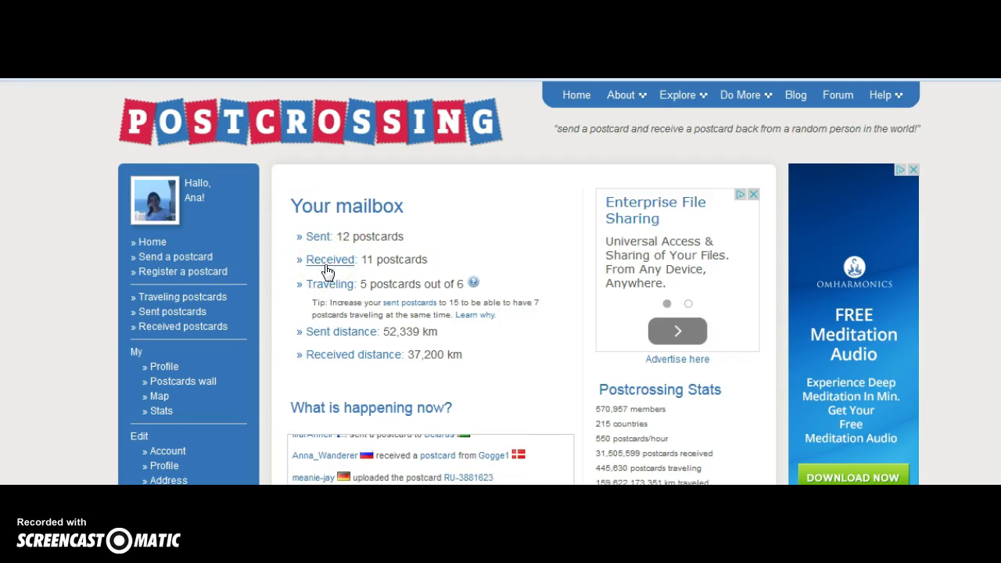
pyautogui.click(326, 291)
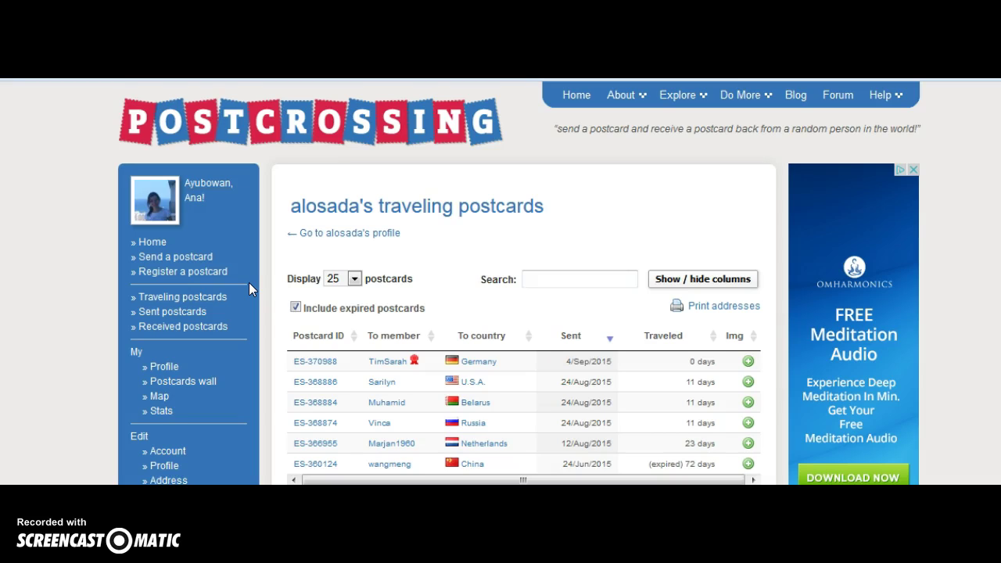
# - Go to the Send a postcard page from the left sidebar
pyautogui.click(146, 246)
pyautogui.click(147, 250)
pyautogui.click(166, 264)
pyautogui.click(200, 261)
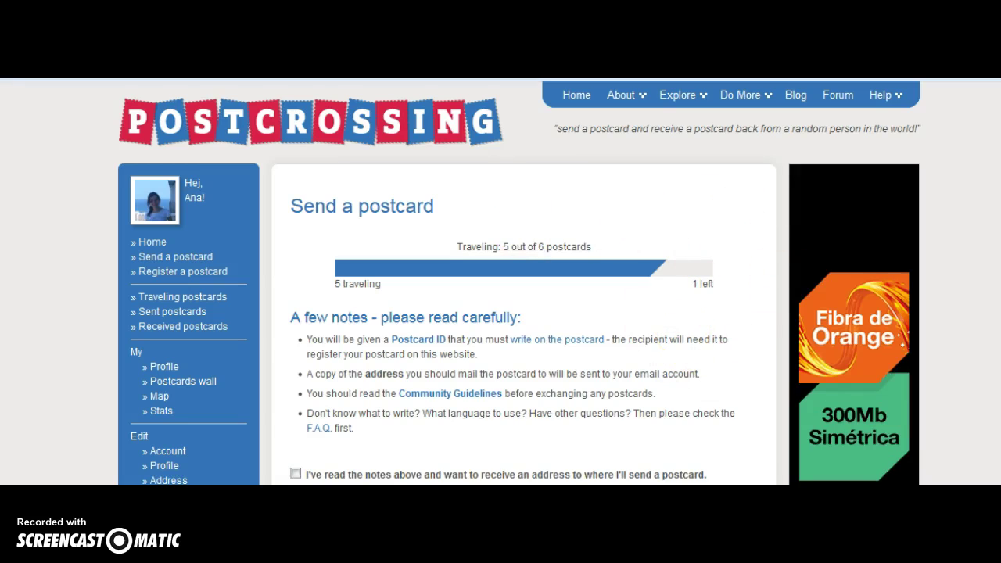
# - Confirm the notes were read, request an address for a recipient in China, then open the Blog
pyautogui.click(295, 474)
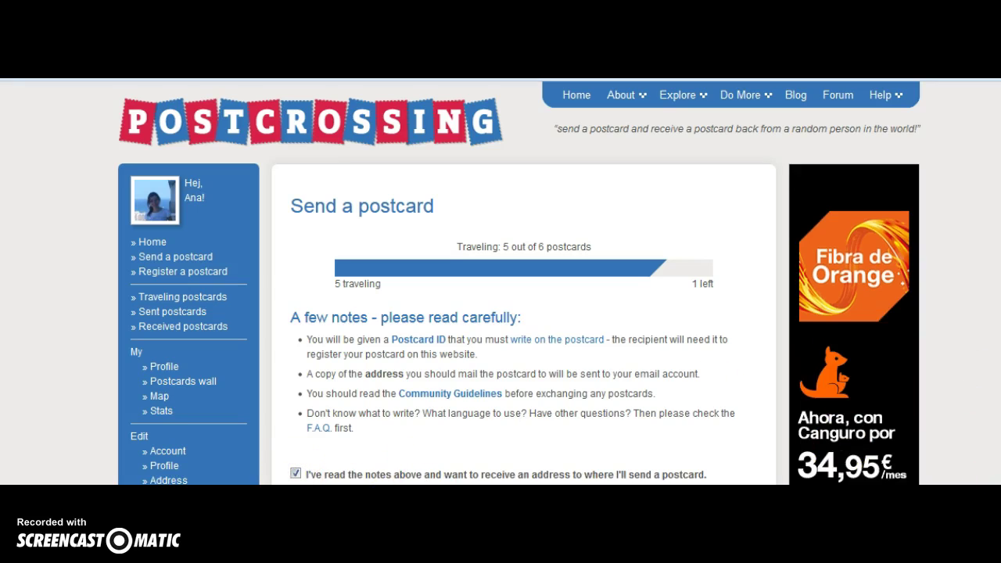
pyautogui.scroll(-1, 501, 281)
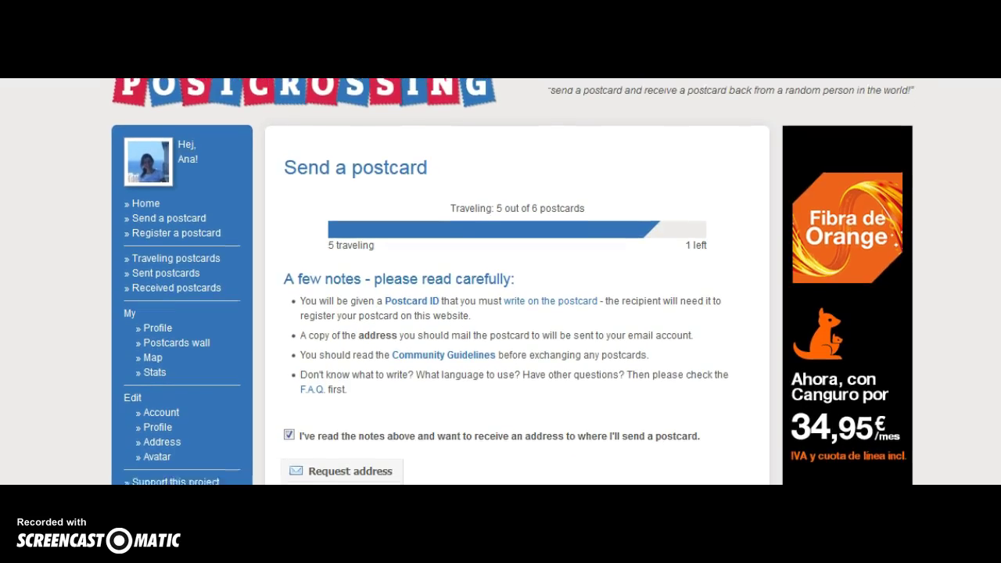
pyautogui.click(362, 472)
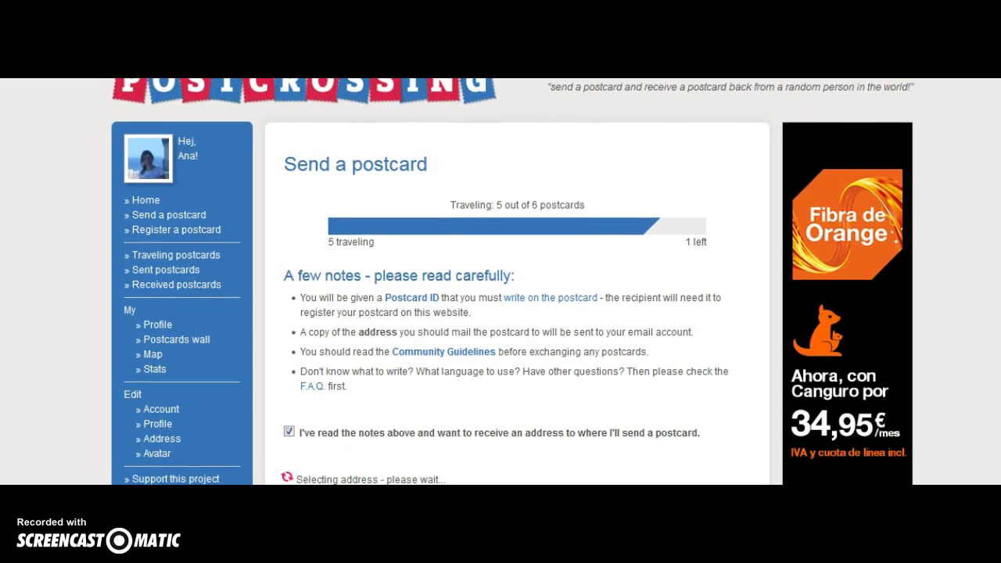
pyautogui.scroll(1, 513, 282)
pyautogui.click(790, 82)
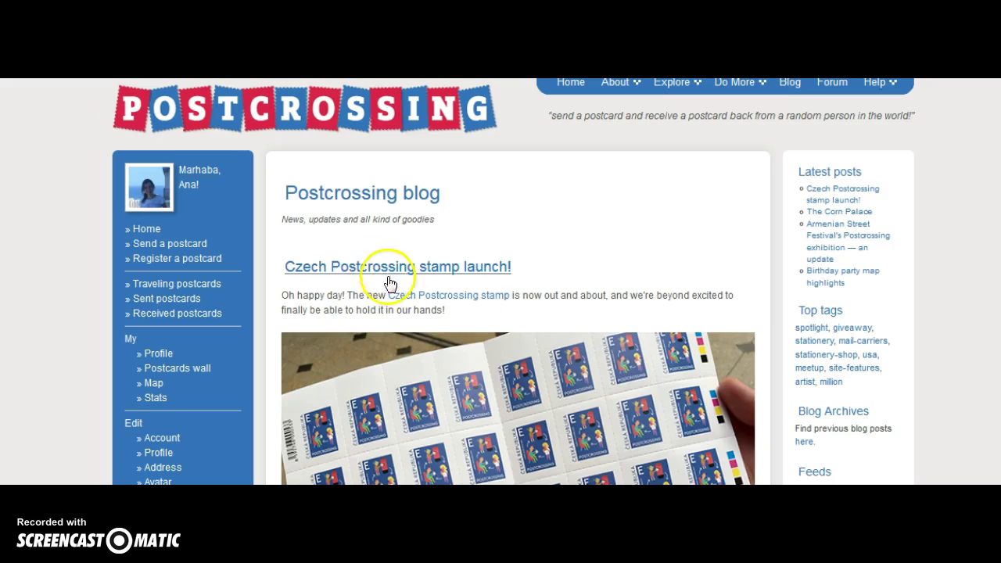
# - Go back from the blog toward the assigned postcard's page with Alt+Left
pyautogui.hotkey('alt', 'Left')
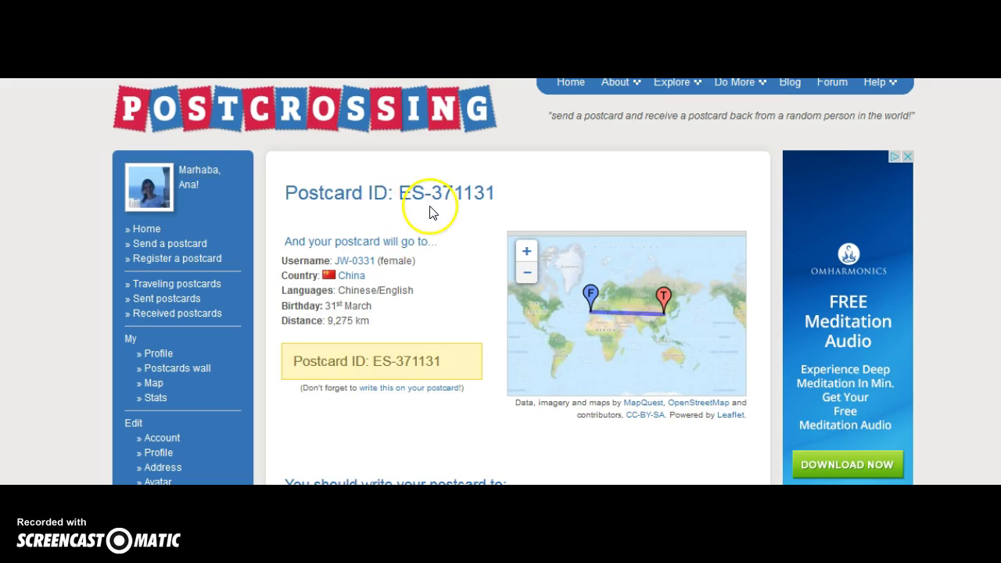
pyautogui.click(429, 205)
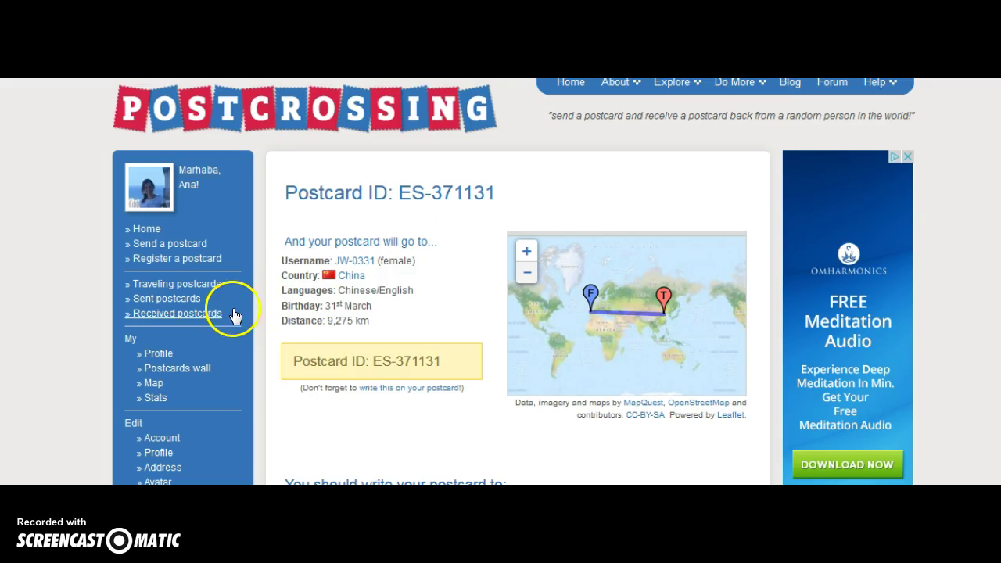
# - Open Register a postcard, browse the Postcard ID country codes without choosing, and scroll the form
pyautogui.click(180, 262)
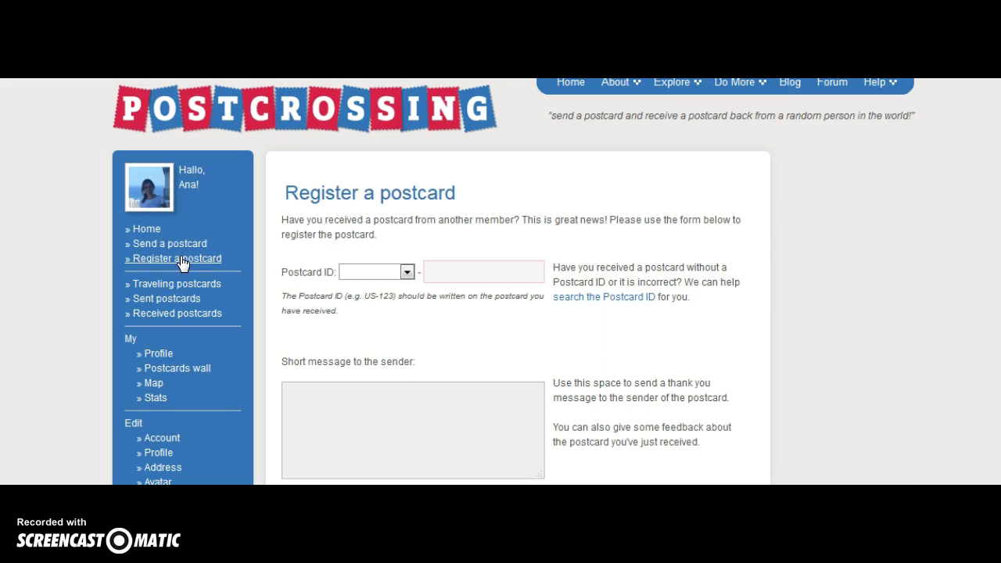
pyautogui.click(408, 273)
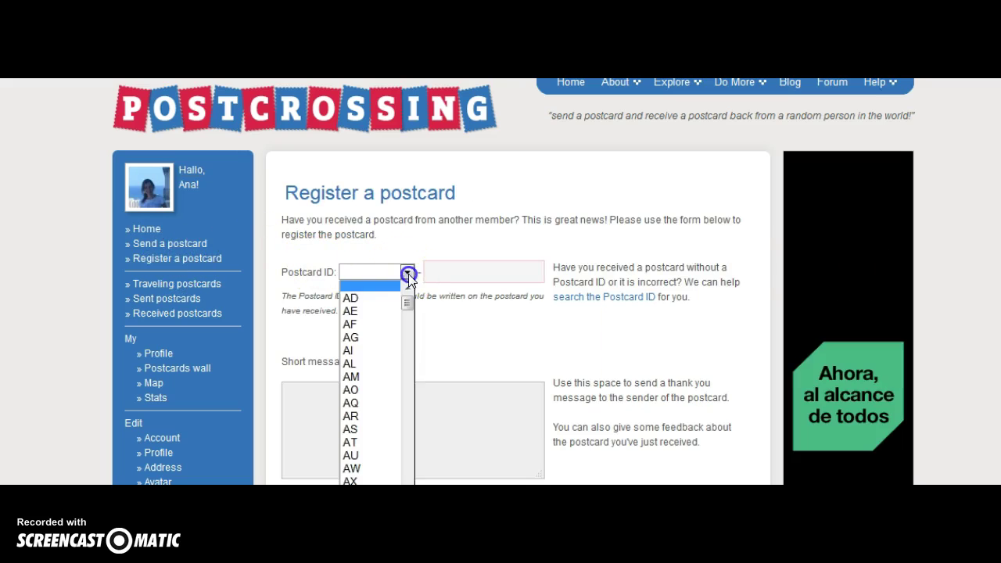
pyautogui.moveTo(407, 309); pyautogui.dragTo(407, 354)
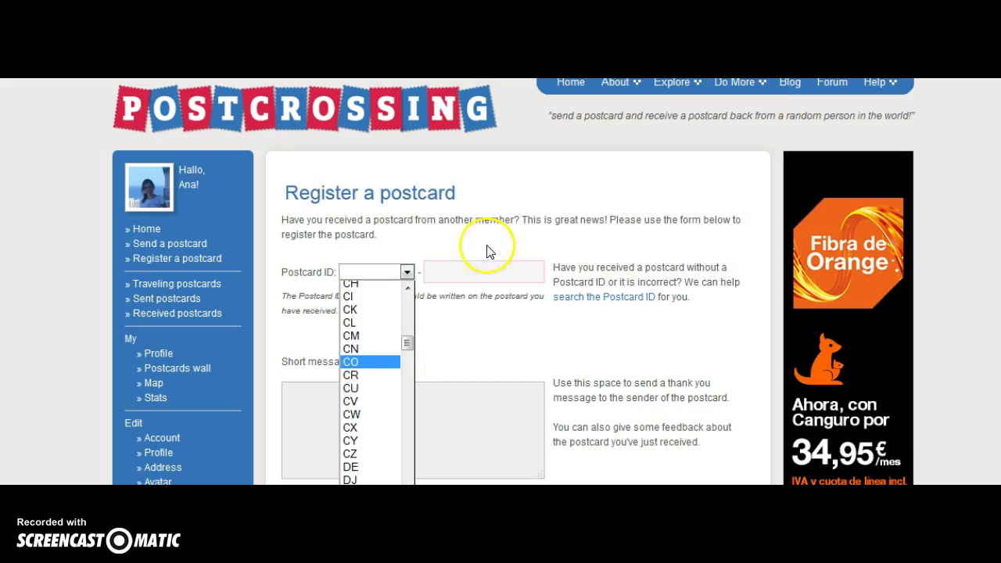
pyautogui.click(464, 276)
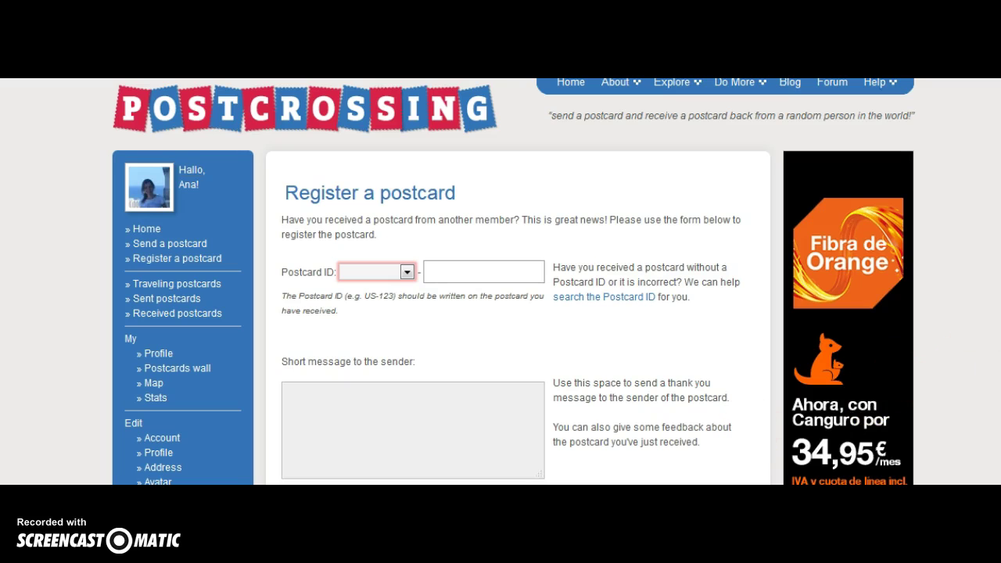
pyautogui.scroll(-1, 517, 313)
pyautogui.scroll(-2, 516, 313)
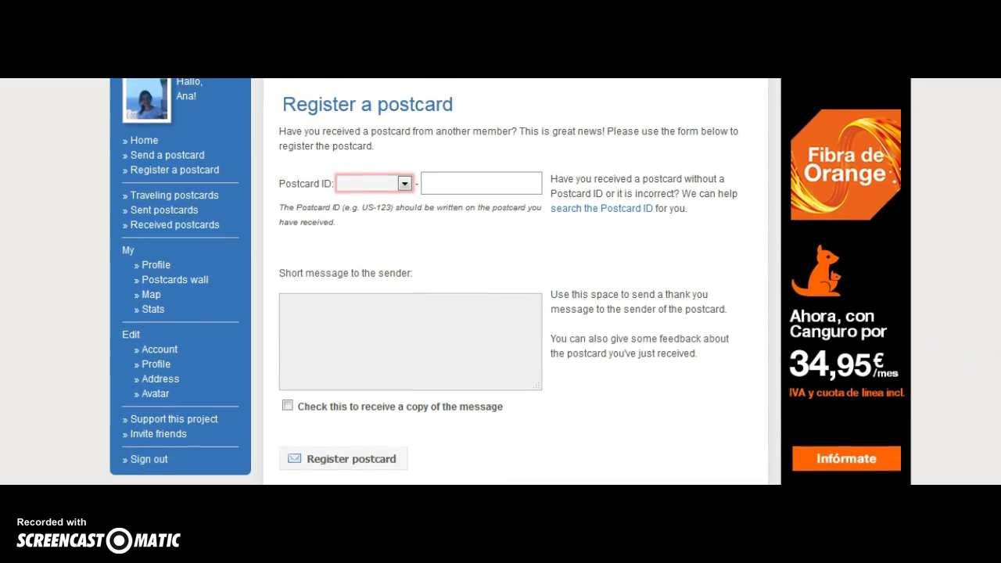